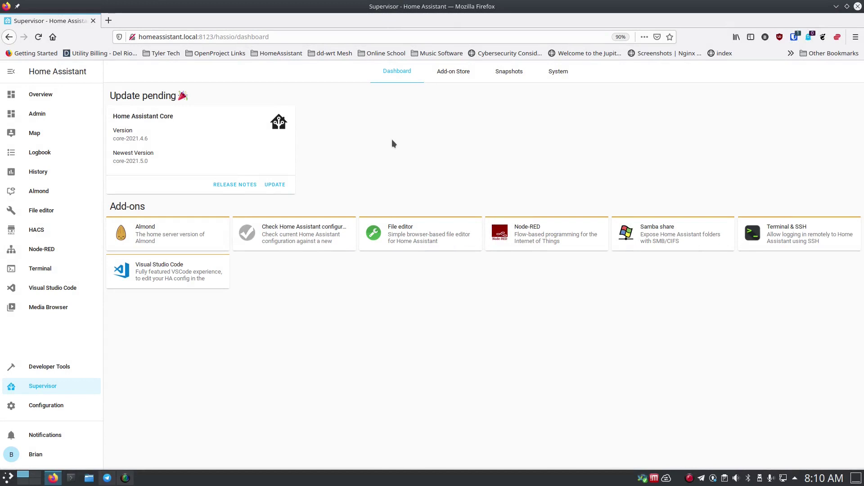
Step: On the Snapshots page, name a new snapshot 'Pre-May Update_1' and make it Partial
left_click(504, 76)
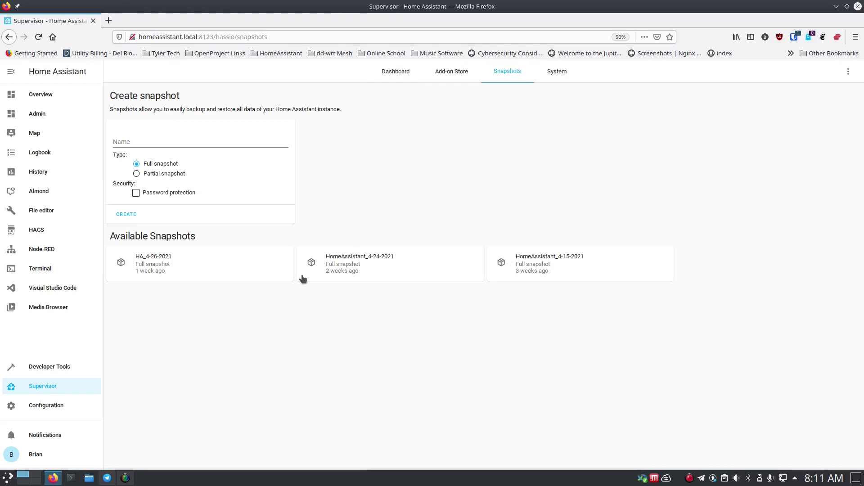
left_click(161, 140)
type("Pre-May Update_1")
left_click(136, 175)
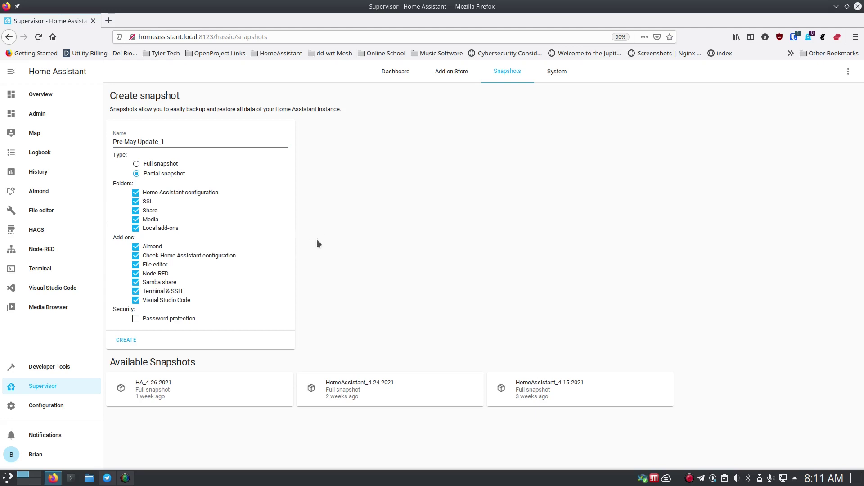
Step: Zoom the browser page to 120% and scroll down toward Available Snapshots
key("ctrl+plus")
key("ctrl+plus")
key("ctrl+plus")
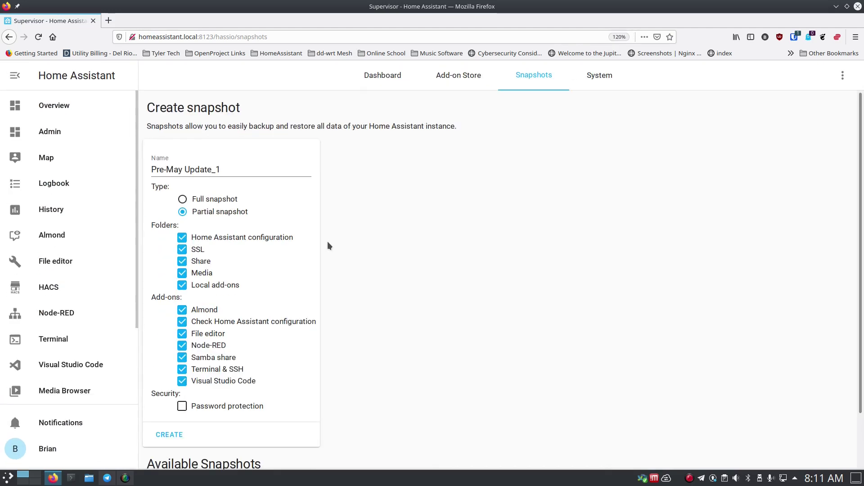
scroll(328, 243, "down", 2)
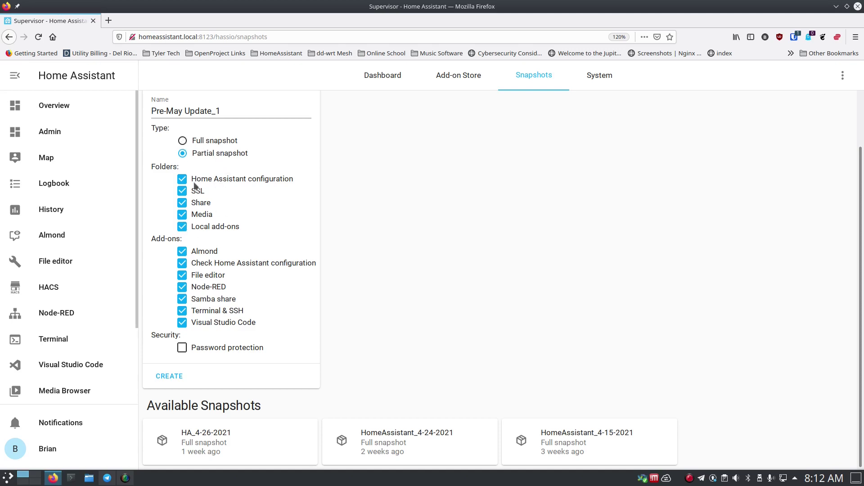
Step: Switch the Pre-May Update_1 snapshot back to Full, leaving password protection off
left_click(183, 141)
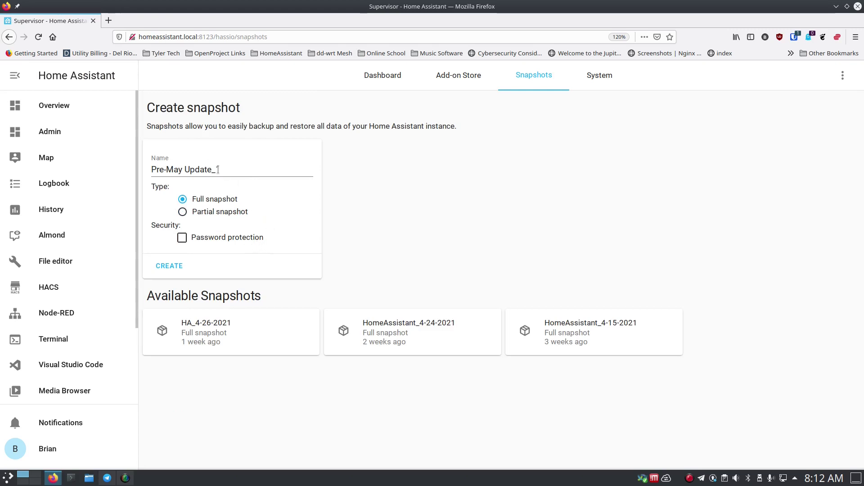
left_click(183, 238)
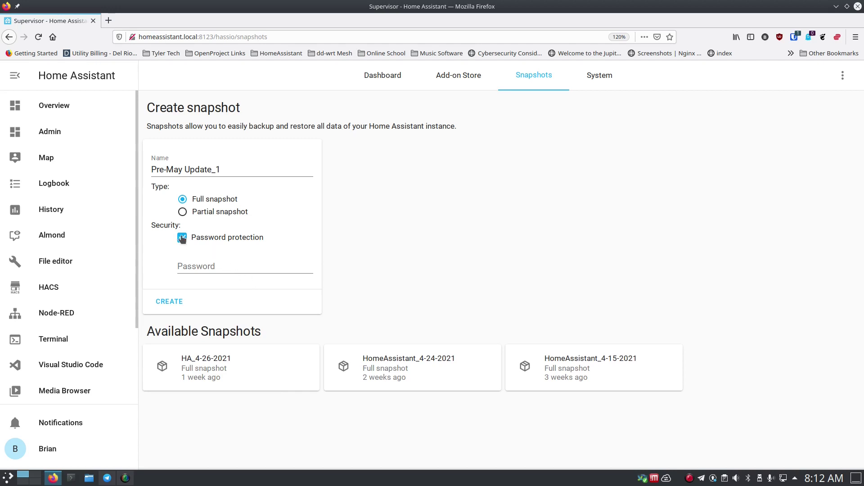
left_click(183, 238)
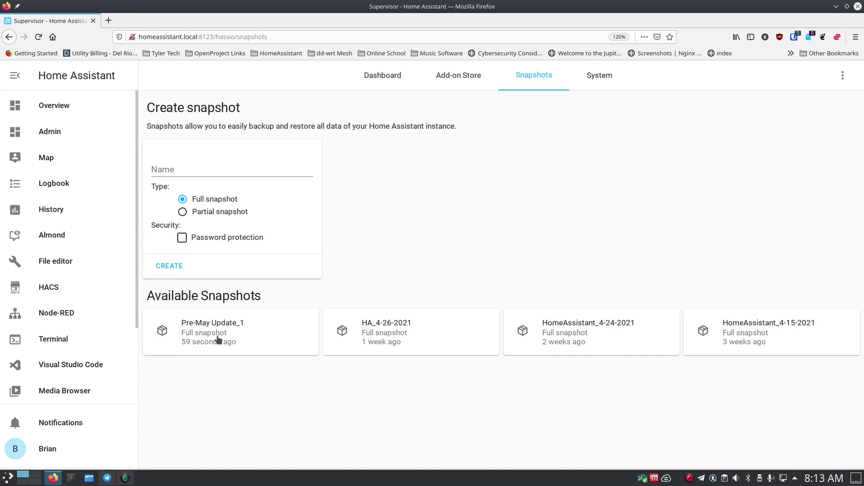
Step: Save Pre-May Update_1 as Pre_May_Update_1.tar (15.5 MB), confirm the download, and close the details
left_click(226, 338)
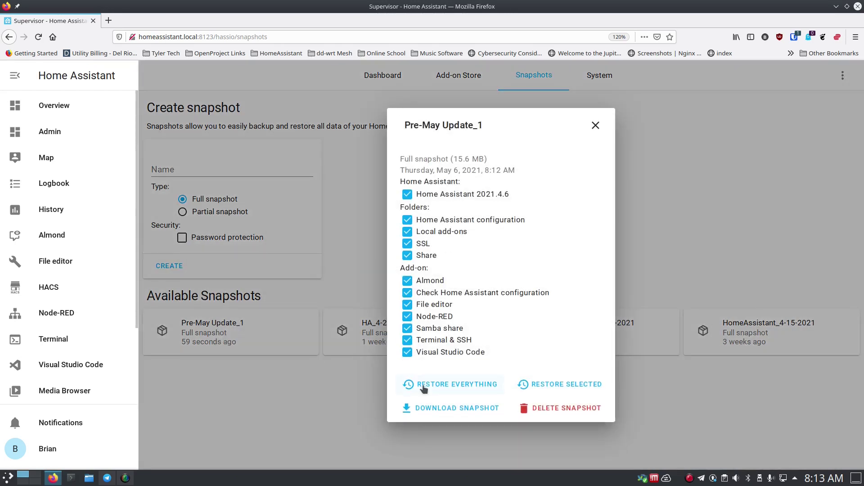
left_click(436, 409)
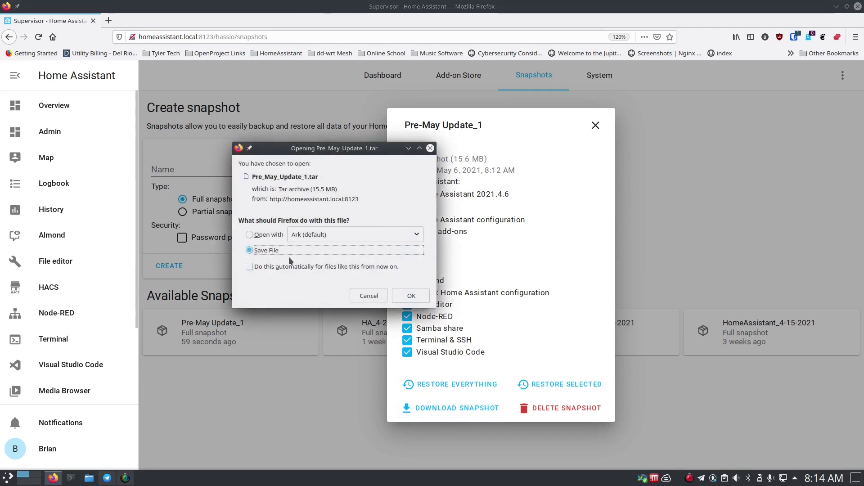
left_click(412, 297)
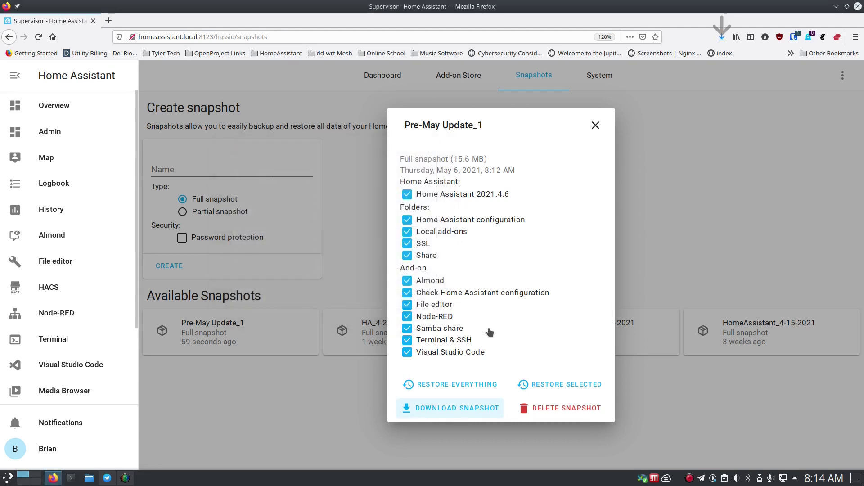
left_click(722, 38)
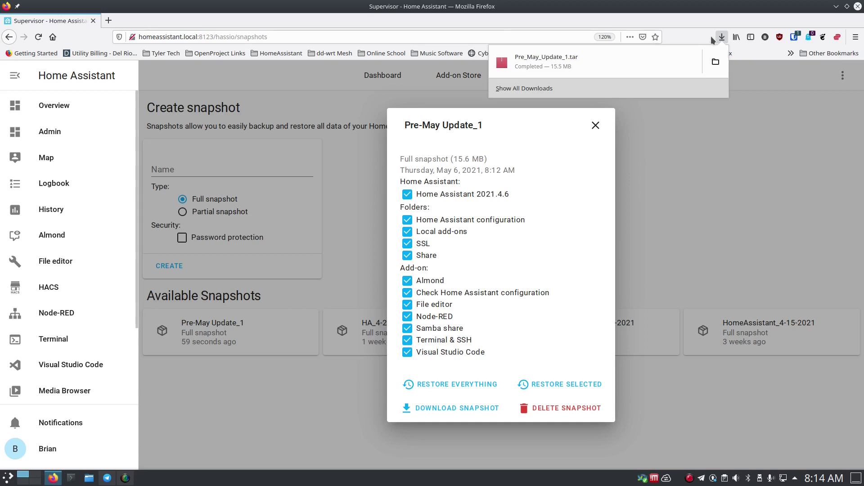
left_click(720, 37)
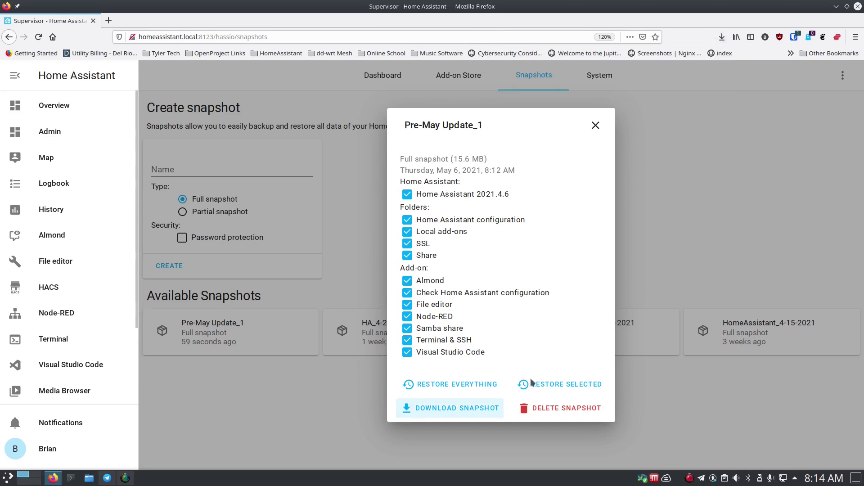
left_click(596, 126)
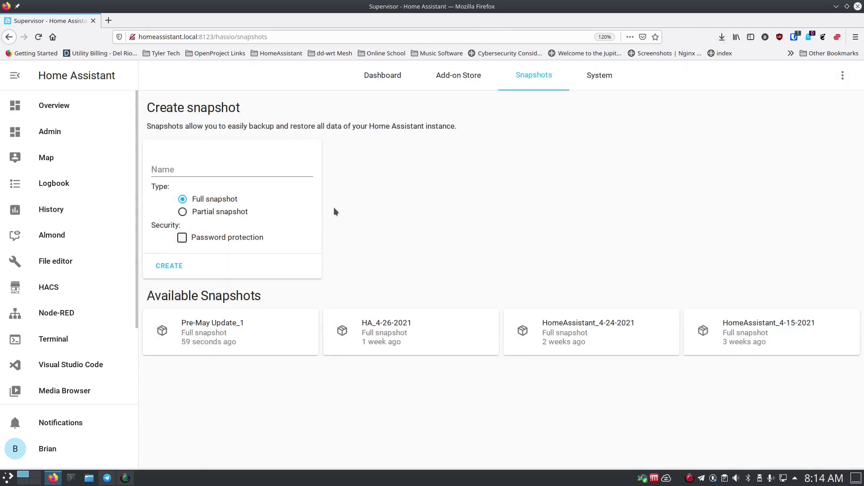
left_click(390, 75)
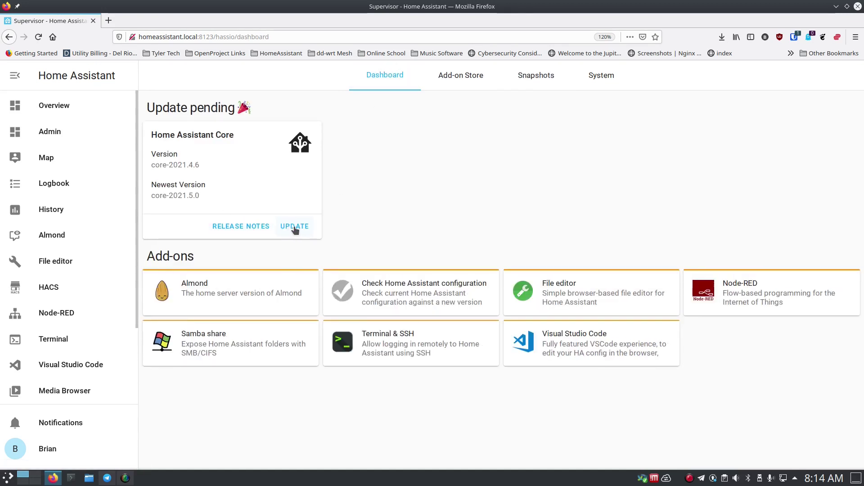
right_click(252, 227)
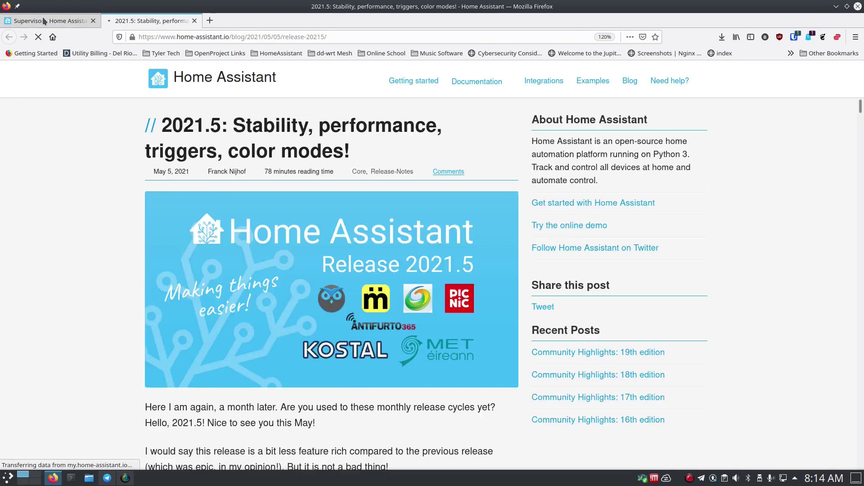
left_click(86, 20)
left_click(144, 21)
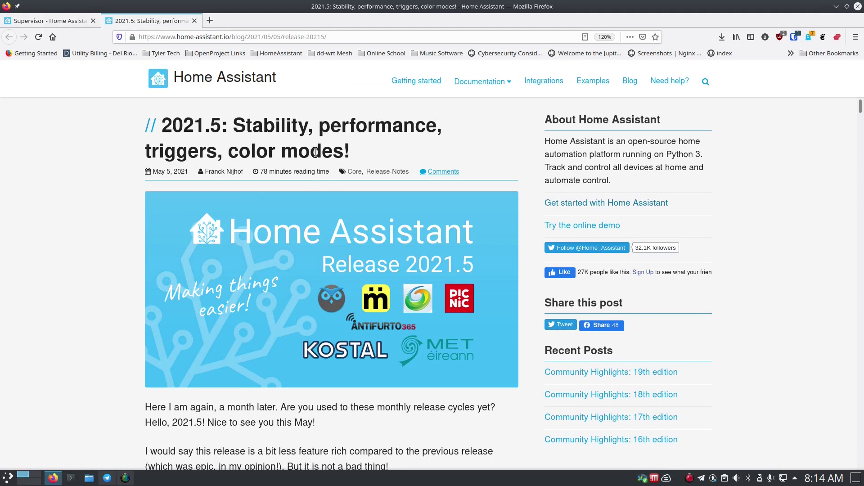
scroll(292, 291, "down", 3)
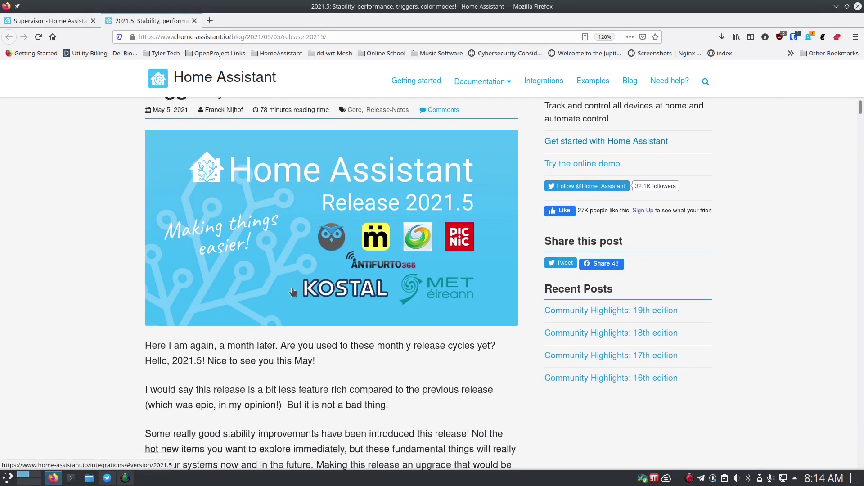
scroll(290, 288, "down", 5)
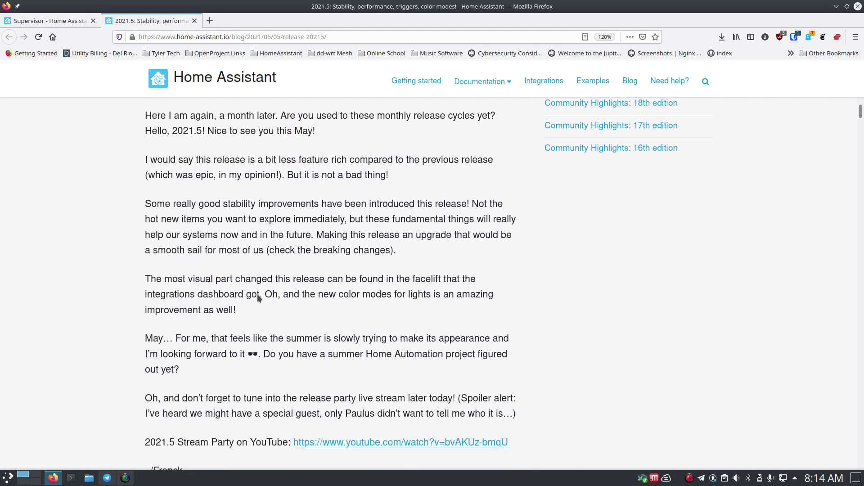
scroll(257, 296, "down", 3)
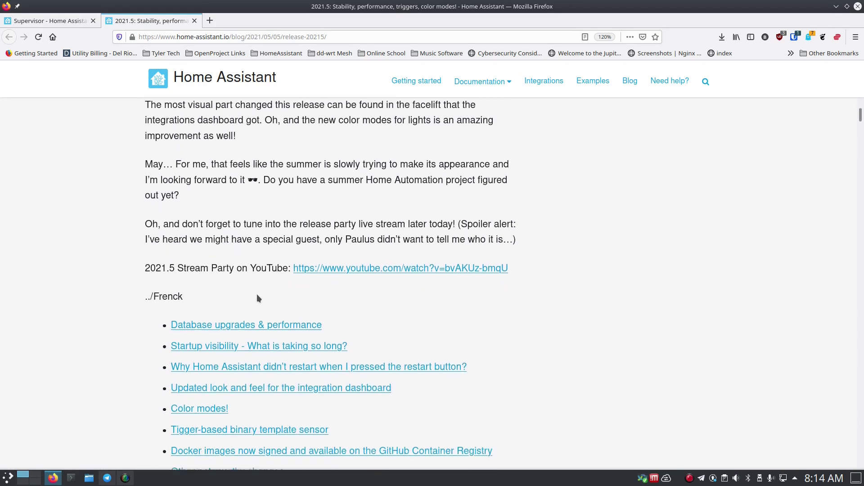
scroll(257, 296, "down", 3)
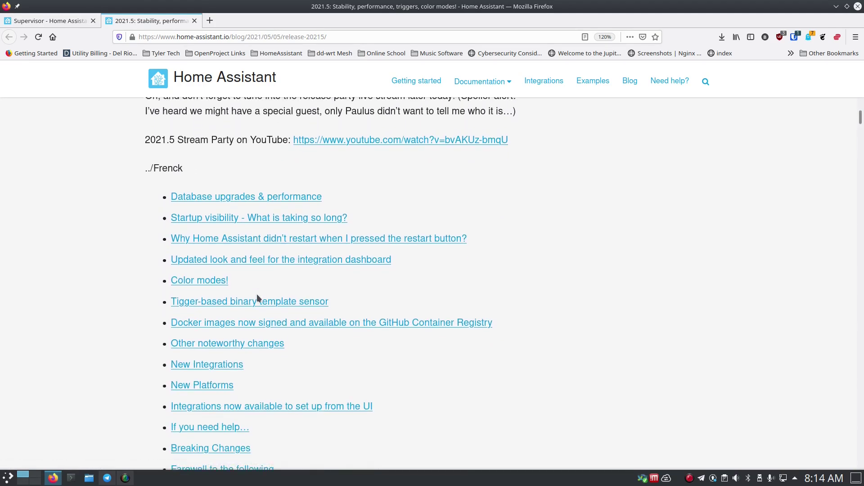
scroll(256, 294, "down", 2)
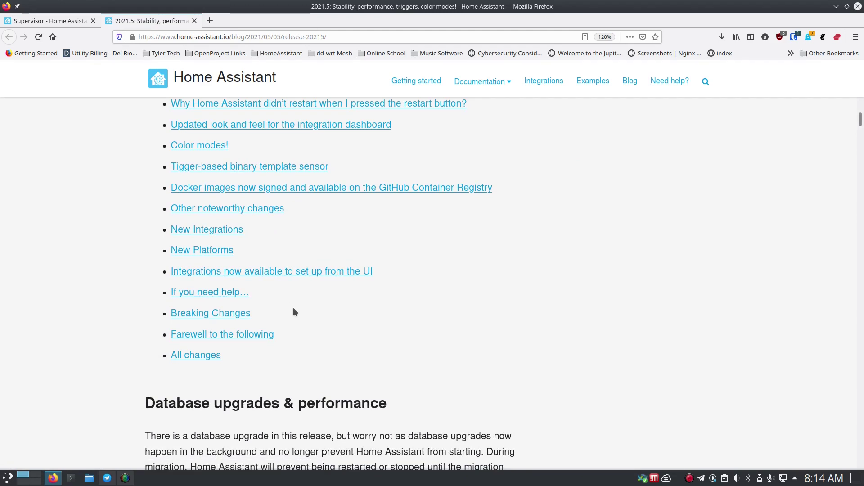
scroll(293, 311, "down", 3)
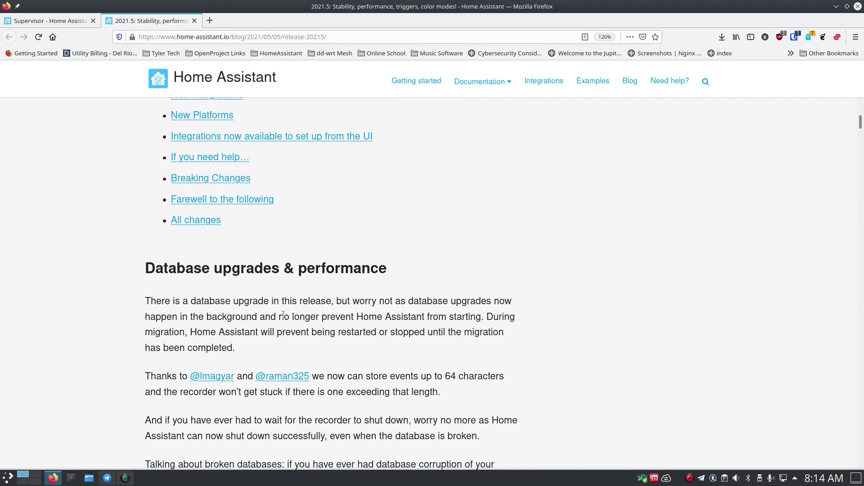
scroll(283, 315, "down", 3)
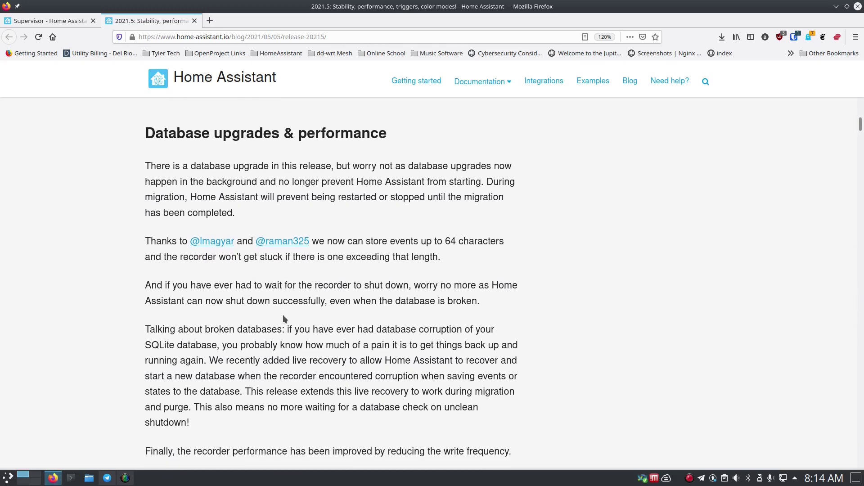
scroll(282, 316, "down", 3)
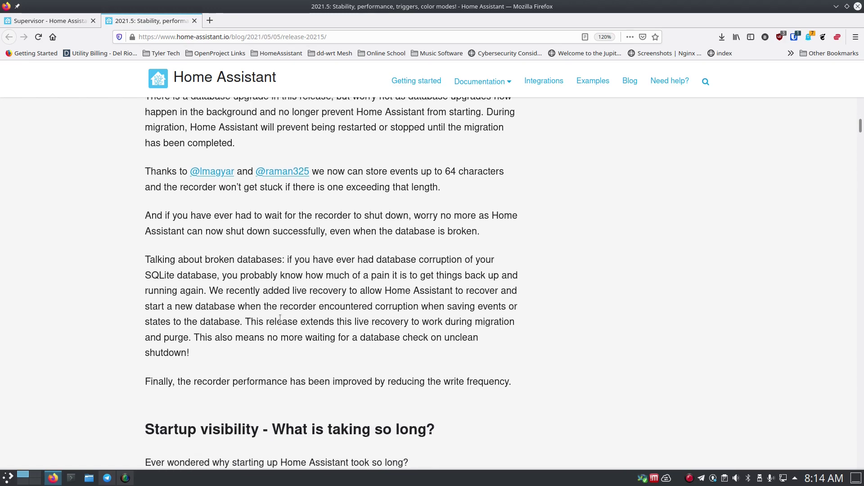
scroll(280, 318, "down", 4)
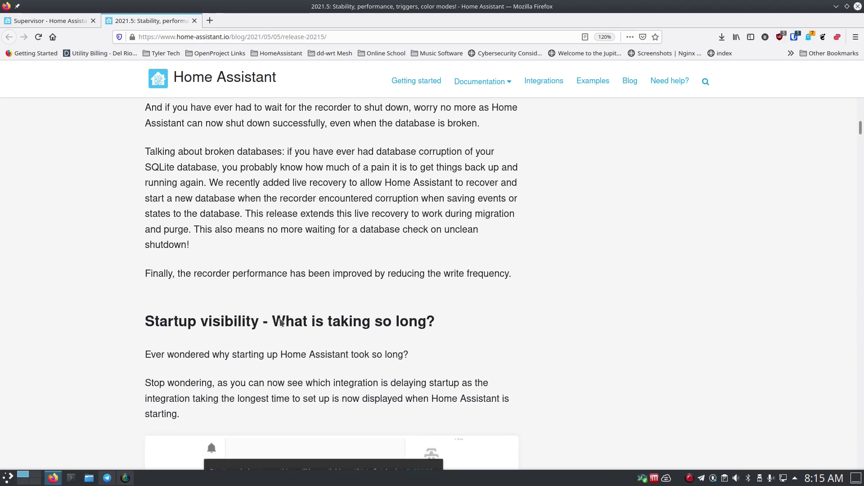
scroll(280, 320, "down", 3)
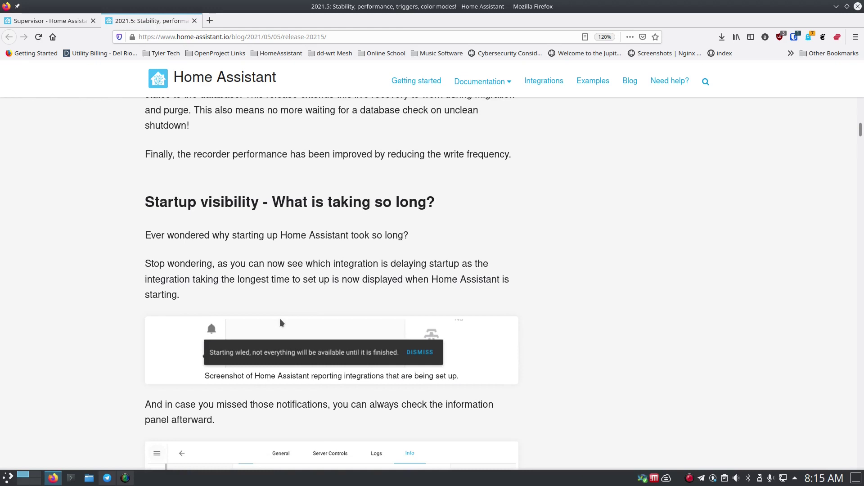
scroll(280, 319, "down", 7)
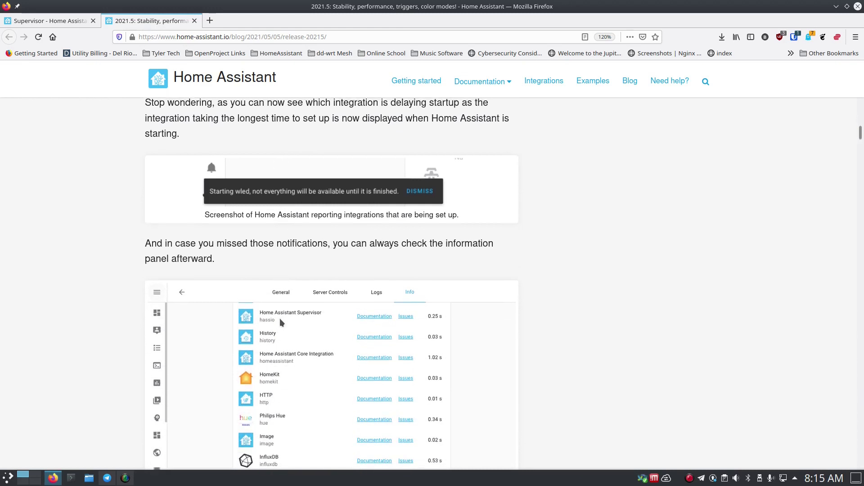
scroll(280, 320, "down", 6)
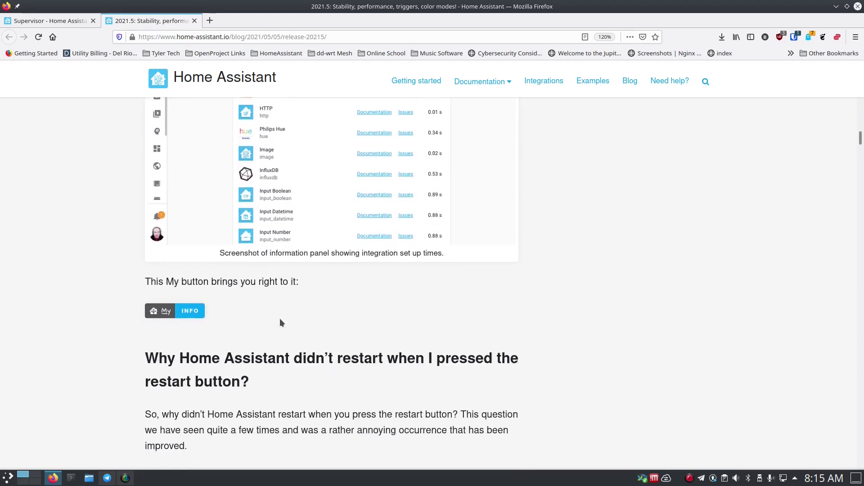
scroll(280, 319, "down", 3)
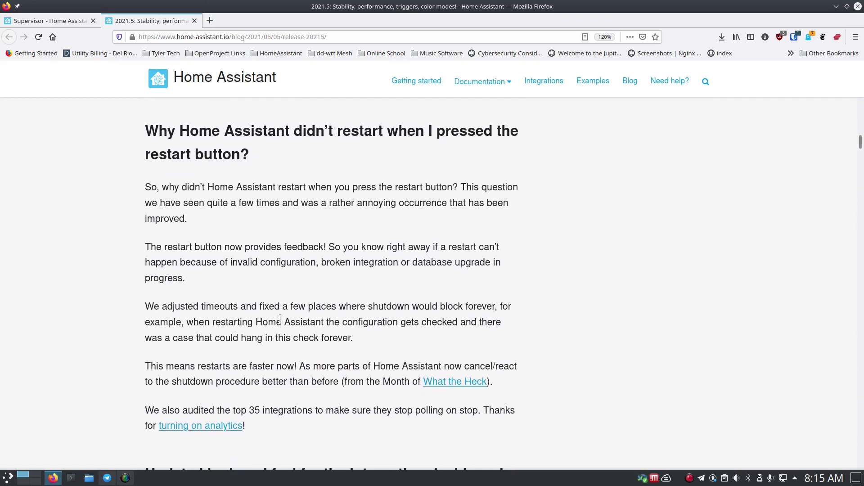
scroll(280, 318, "down", 3)
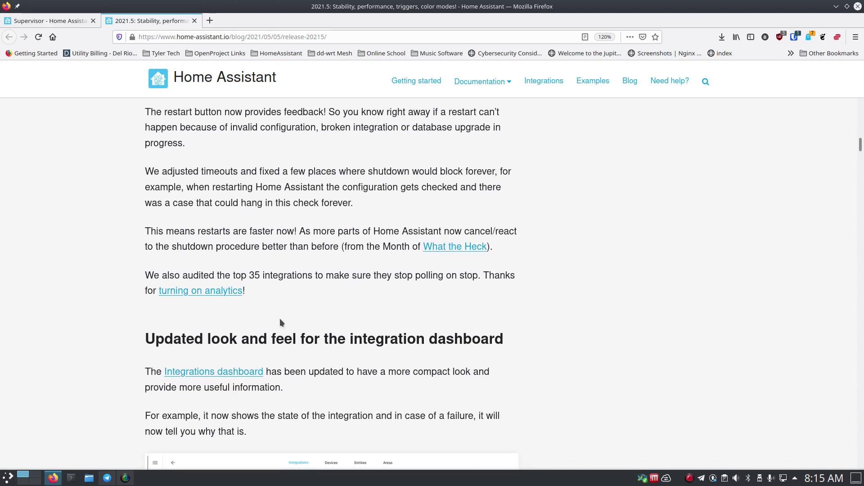
Step: From the Supervisor dashboard, start the Core 2021.5.0 update with the automatic snapshot disabled
left_click(52, 22)
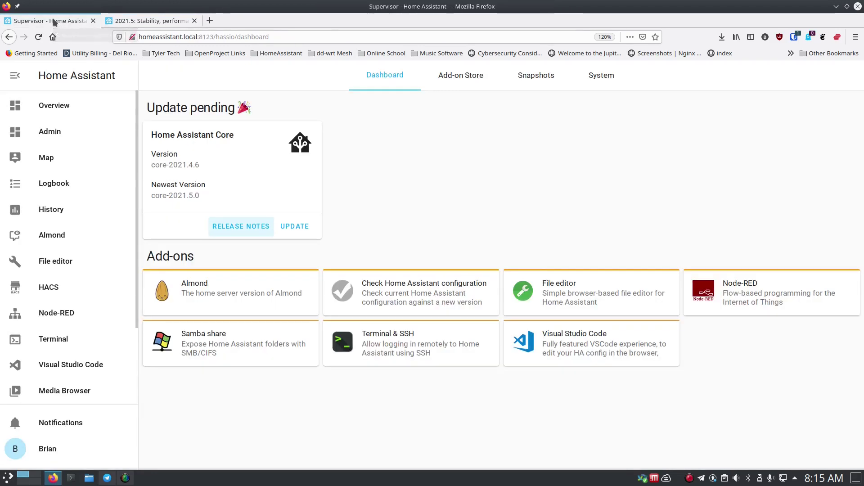
left_click(297, 228)
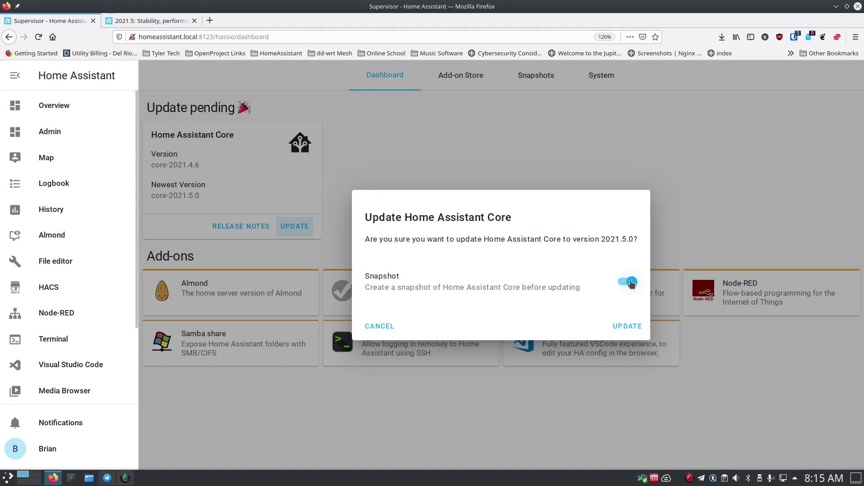
left_click(632, 282)
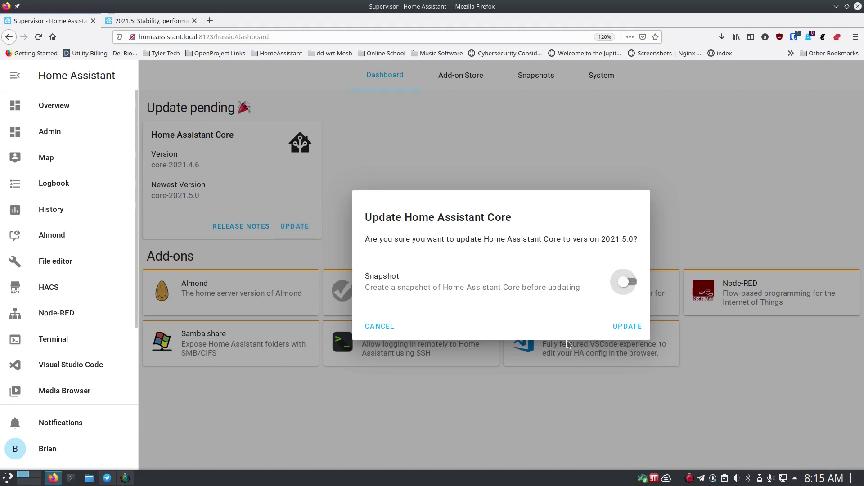
Step: Confirm the Home Assistant Core 2021.5.0 update and let it finish
left_click(620, 328)
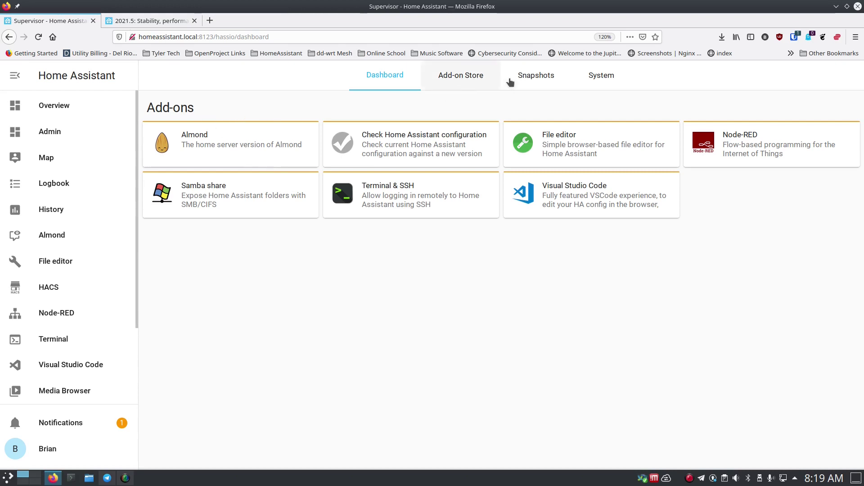
Step: Check the Snapshots, Add-on Store and Dashboard tabs, then open the Living Area overview
left_click(543, 86)
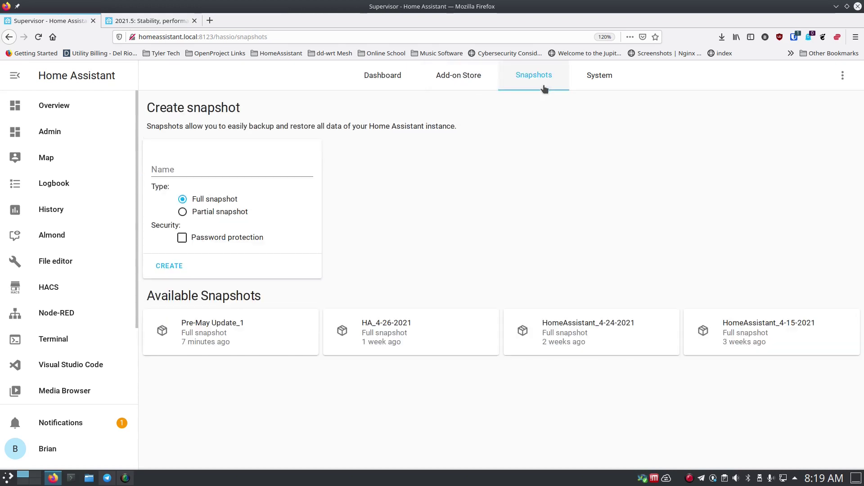
left_click(467, 85)
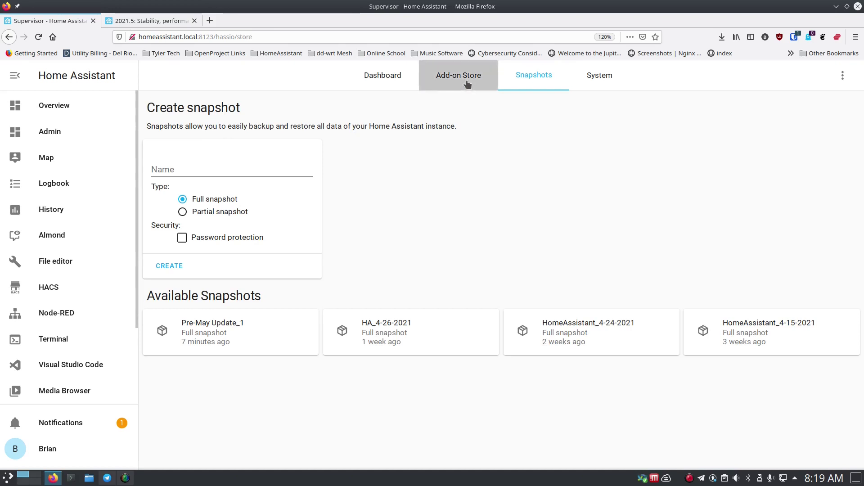
left_click(383, 84)
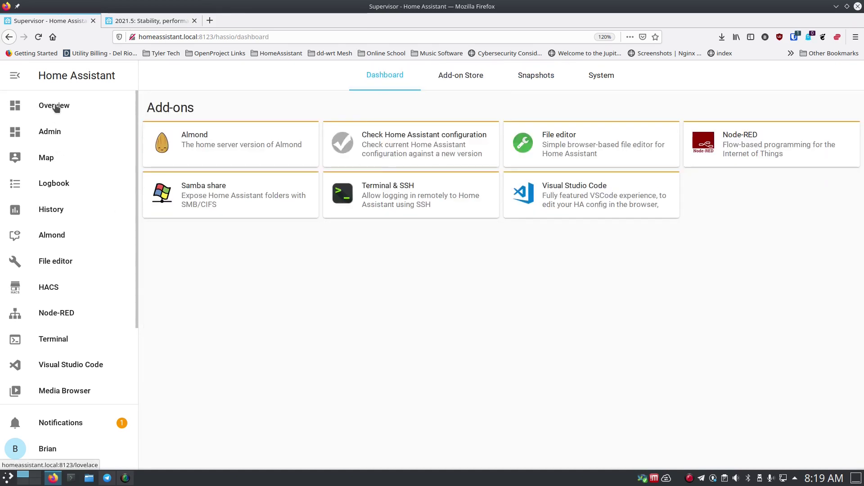
left_click(55, 108)
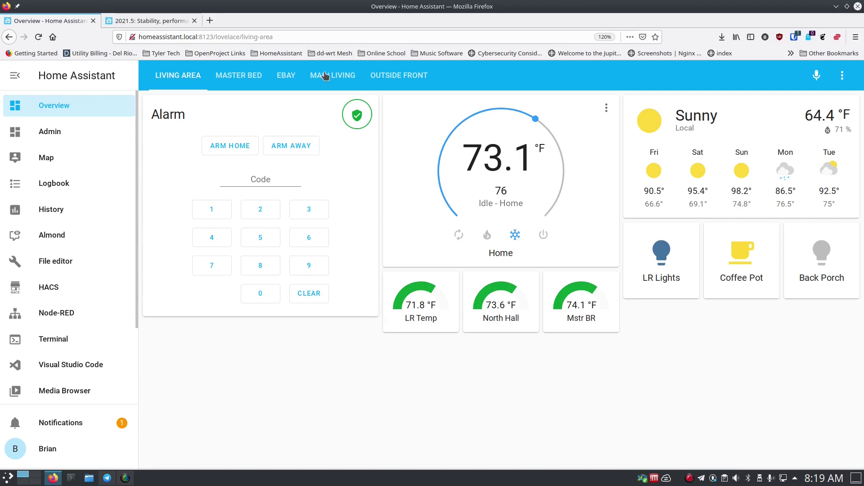
Step: View the Outside Front and Living Area dashboards, then open the Admin dashboard
left_click(401, 79)
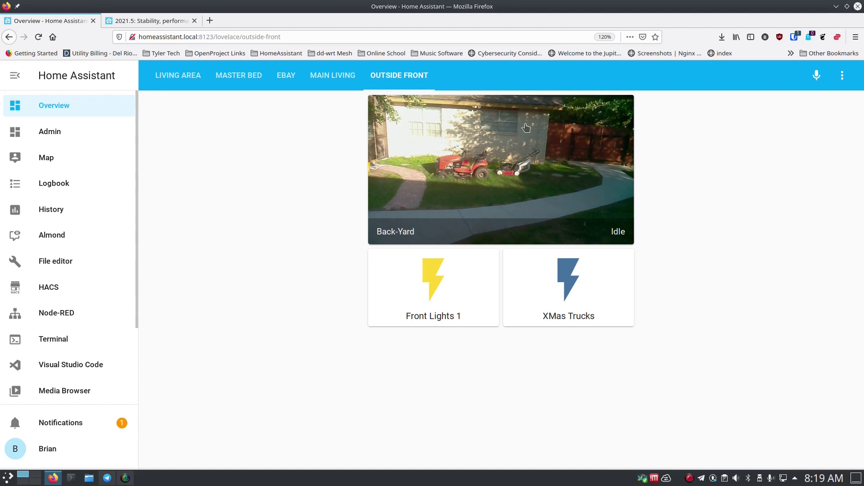
left_click(180, 78)
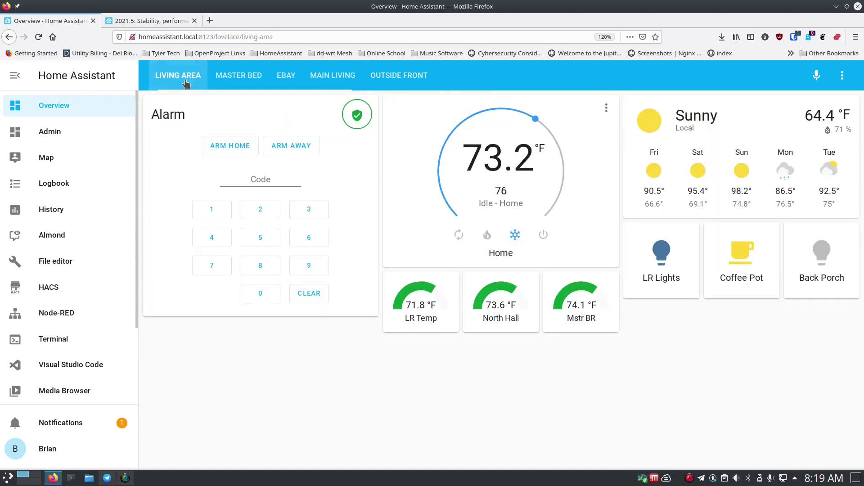
left_click(51, 131)
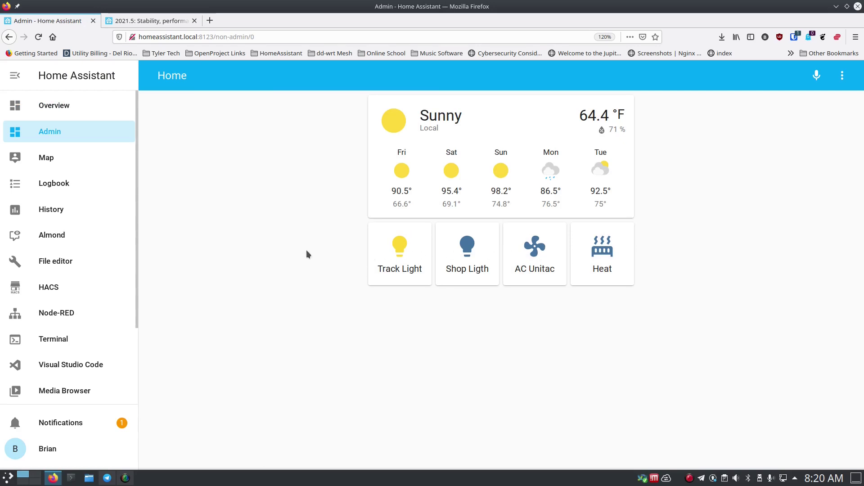
Step: Go back to the Overview dashboard
left_click(63, 106)
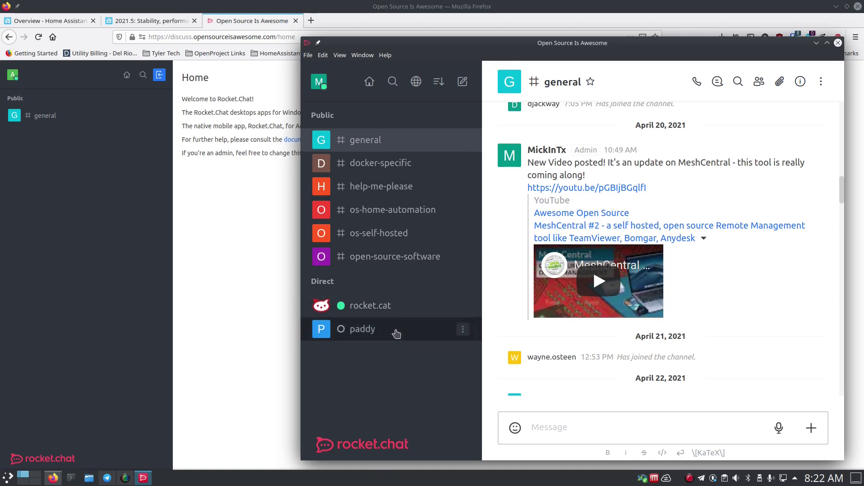
Step: Open the #general channel in the Rocket.Chat desktop app
left_click(407, 149)
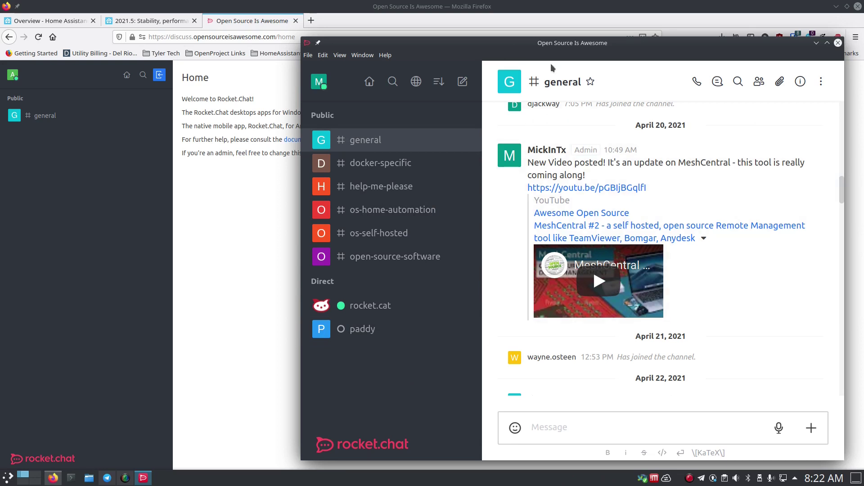